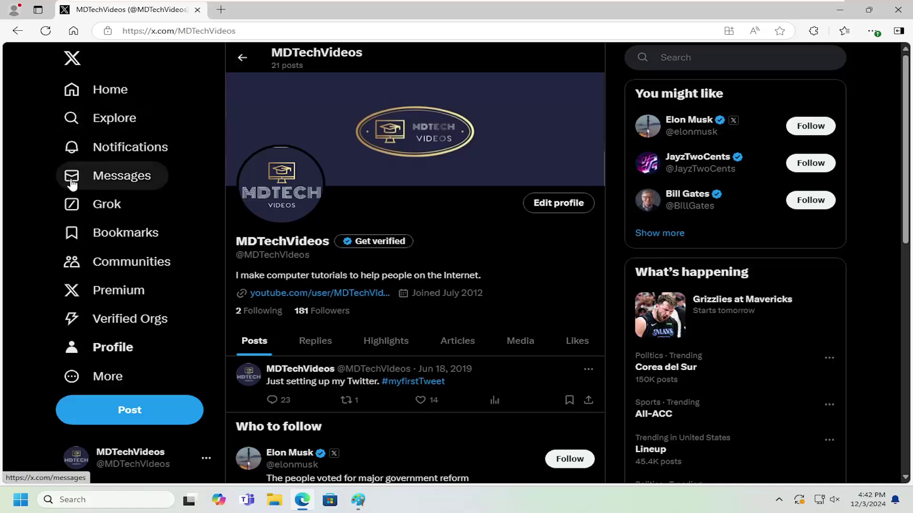
# Open the Messages inbox from the left sidebar
pyautogui.click(94, 177)
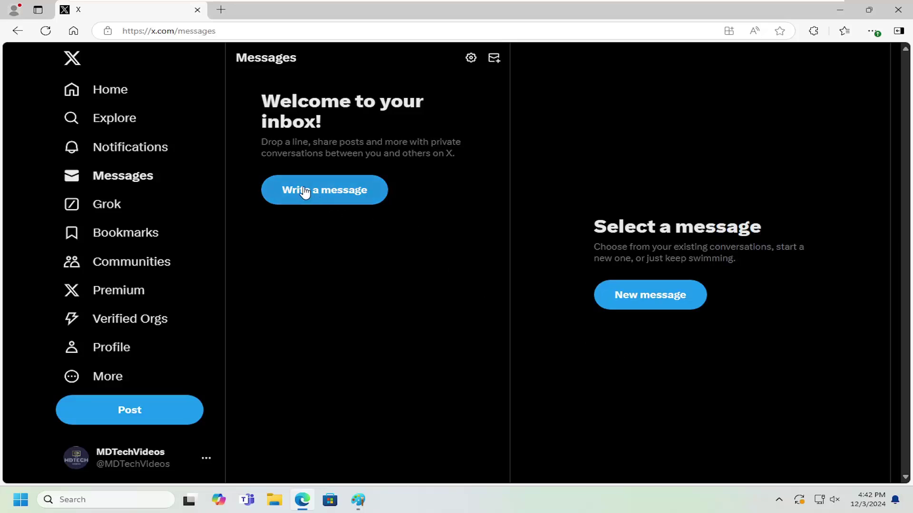
# Start a new direct message with Write a message to bring up the people search
pyautogui.click(325, 193)
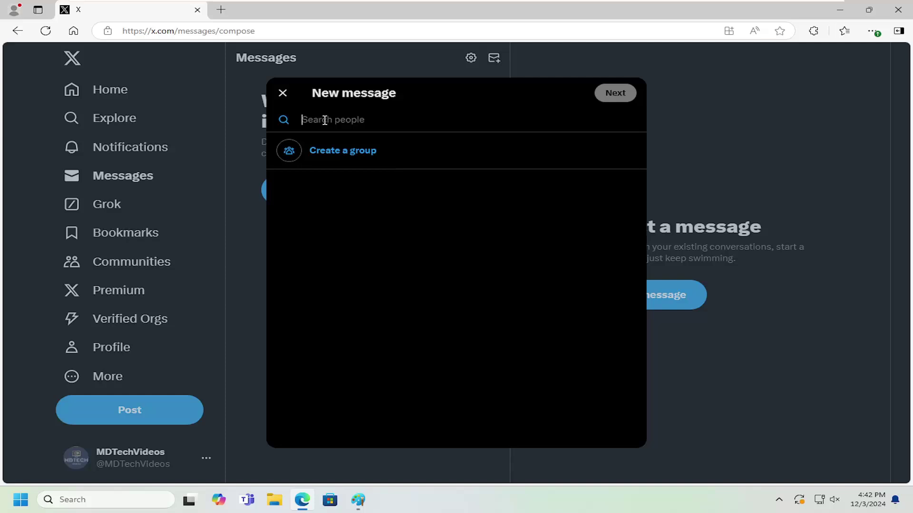
pyautogui.write('@')
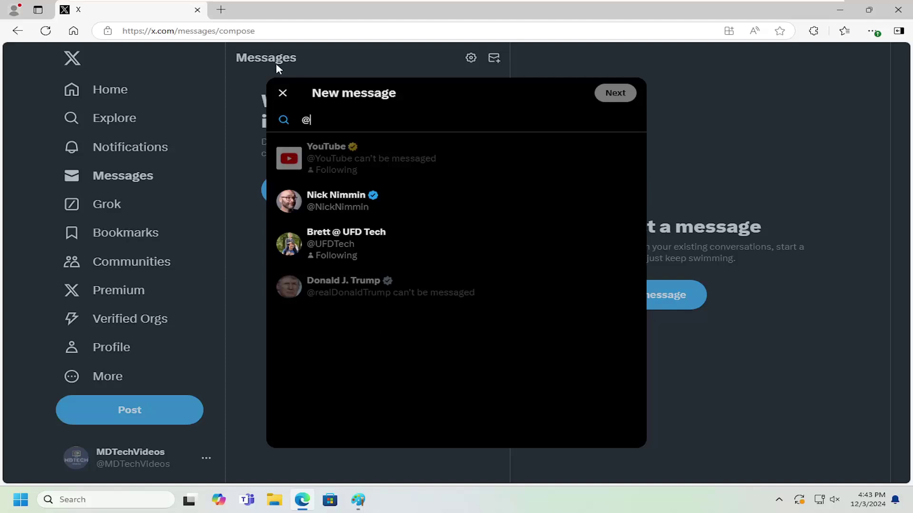
# Dismiss the New message dialog without picking a recipient
pyautogui.click(282, 93)
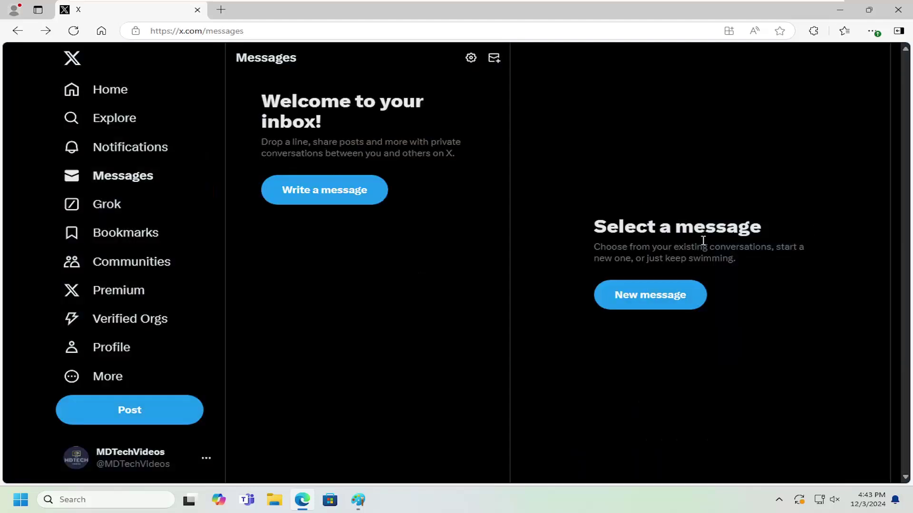